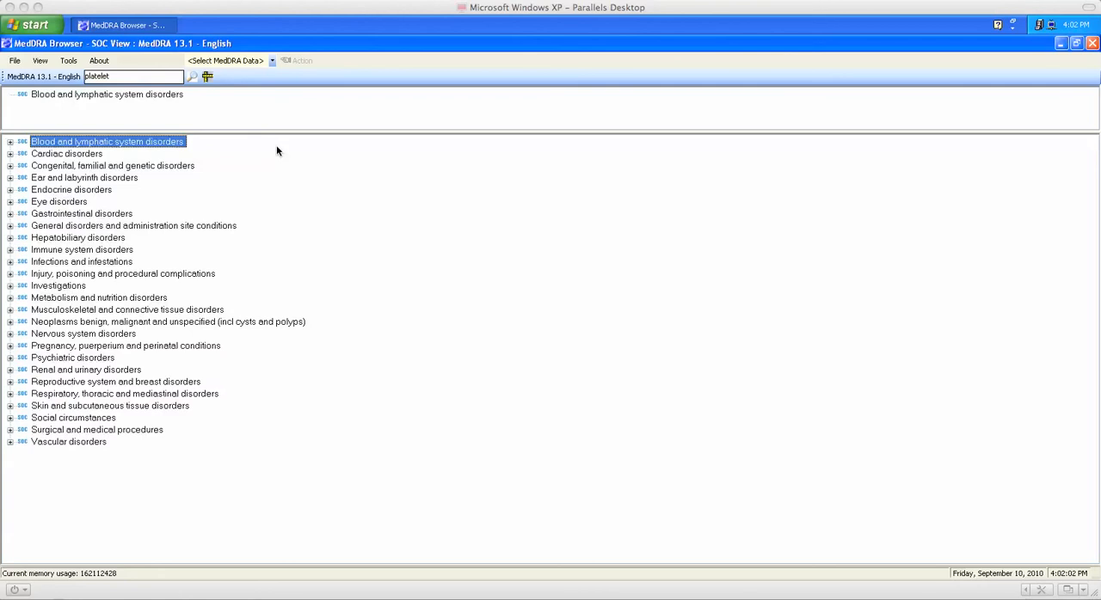
# Add the Platelet disorders group under Blood and lymphatic system disorders to the research bin.
pyautogui.doubleClick(171, 144)
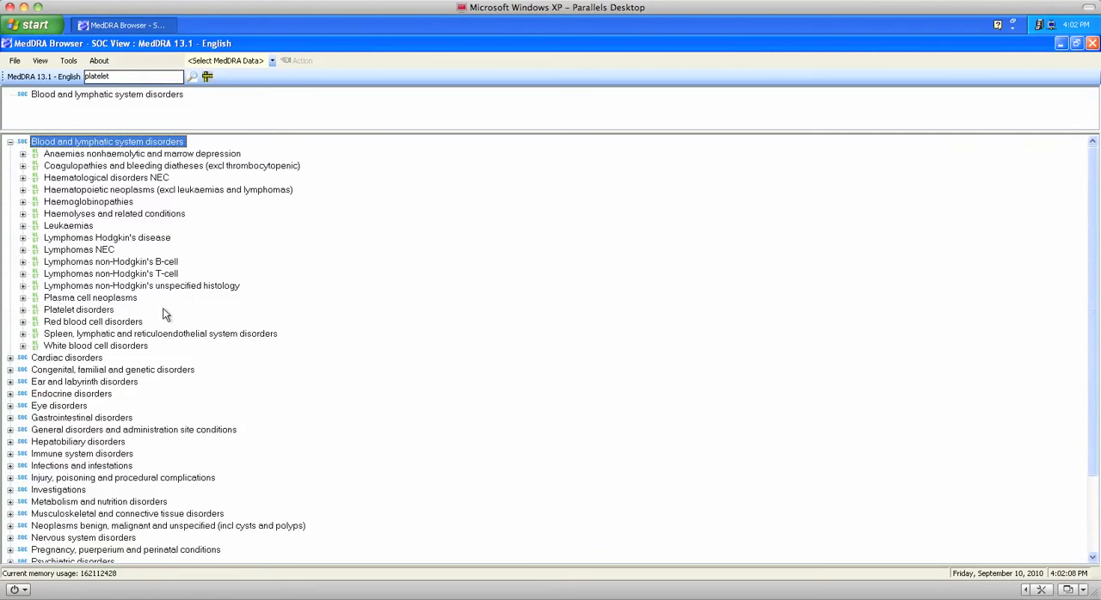
pyautogui.rightClick(109, 315)
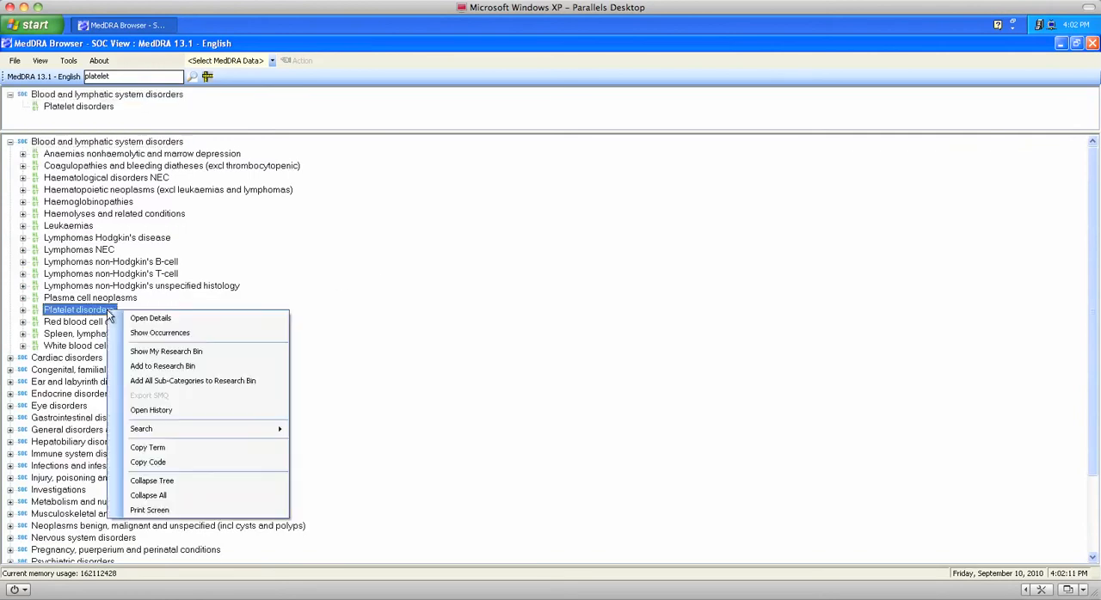
pyautogui.click(168, 367)
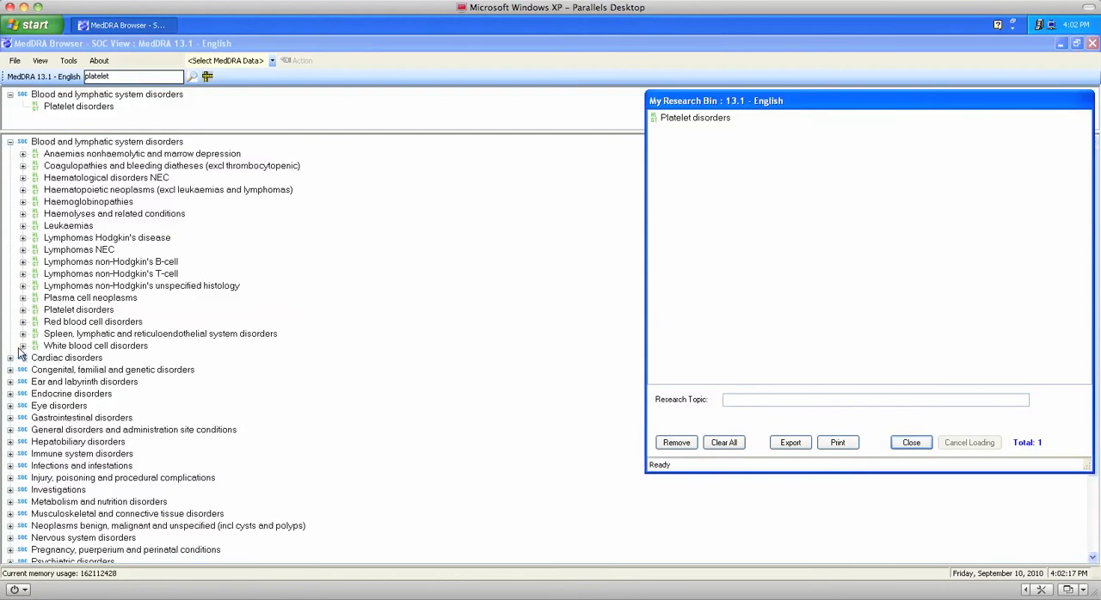
# Add all three HLT terms under Platelet disorders, from Platelet disorders NEC to Thrombocytoses, to the research bin together.
pyautogui.click(23, 313)
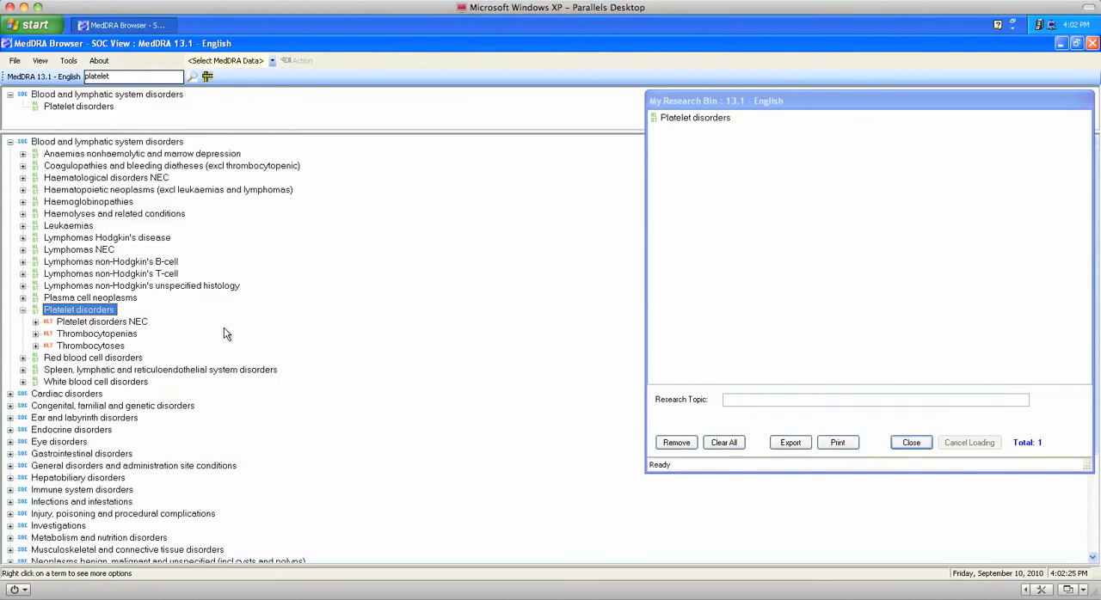
pyautogui.click(143, 325)
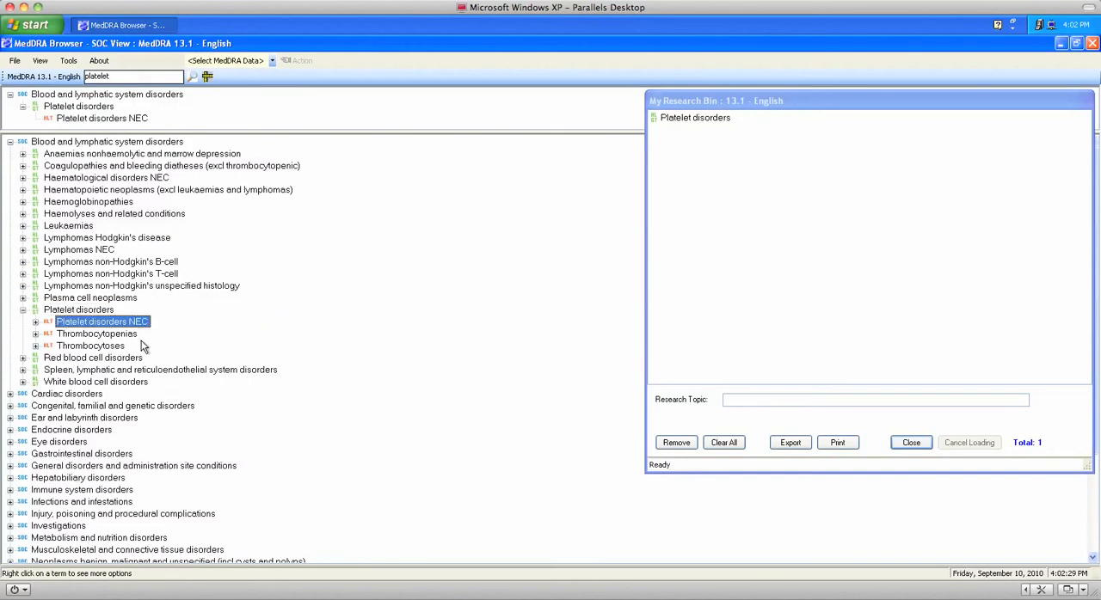
pyautogui.keyDown('shift'); pyautogui.click(110, 351); pyautogui.keyUp('shift')
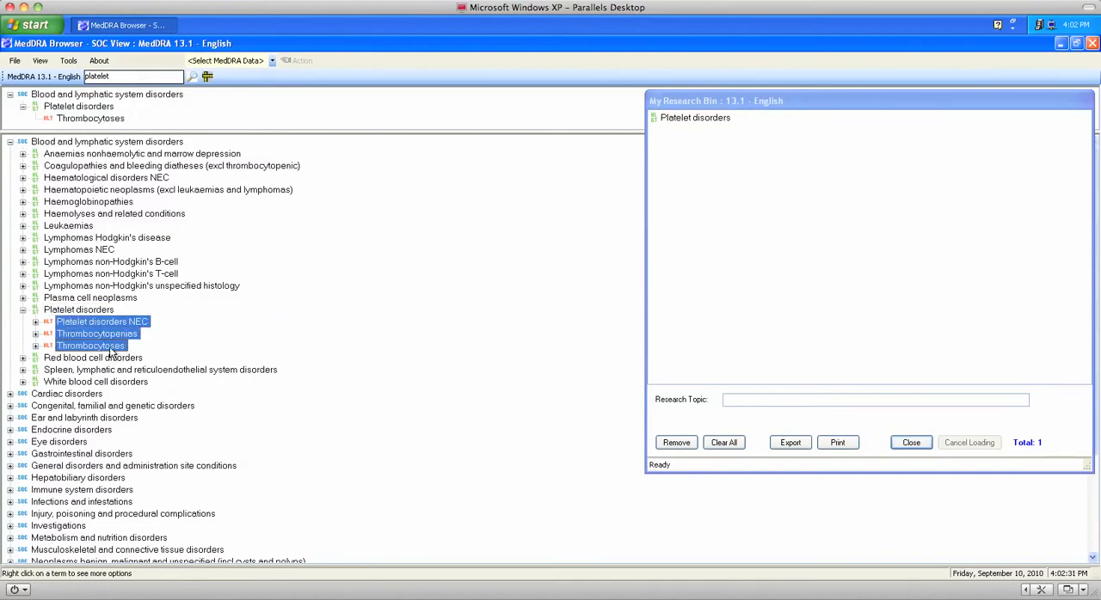
pyautogui.rightClick(110, 352)
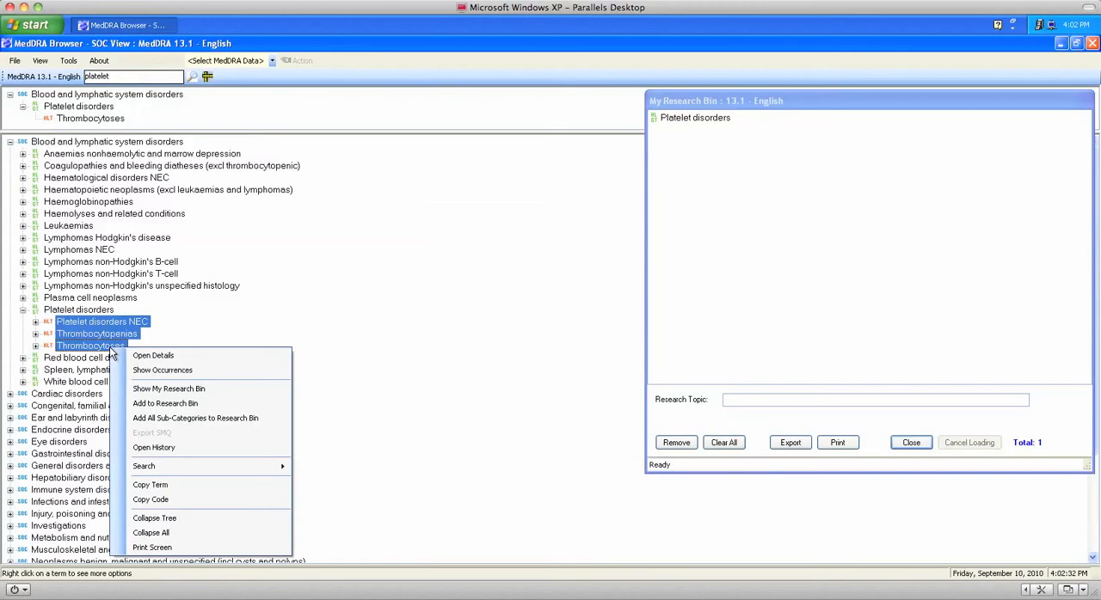
pyautogui.click(165, 403)
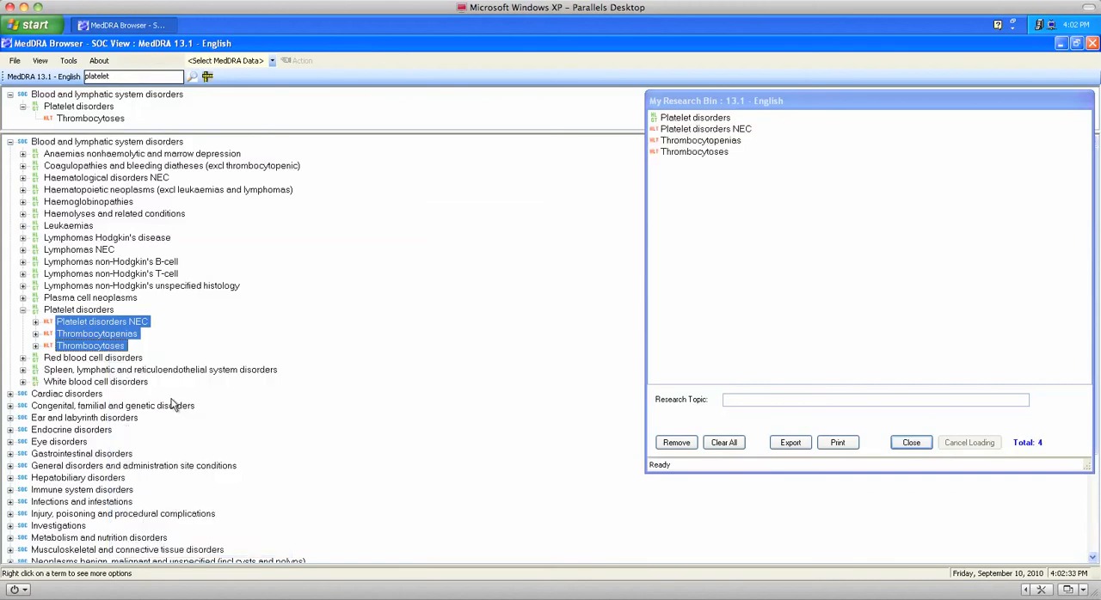
# Add Thrombocytopenias with its terms Cutaneovisceral angiomatosis with thrombocytopenia, HELLP syndrome and Idiopathic thrombocytopenic purpura to the research bin.
pyautogui.click(35, 334)
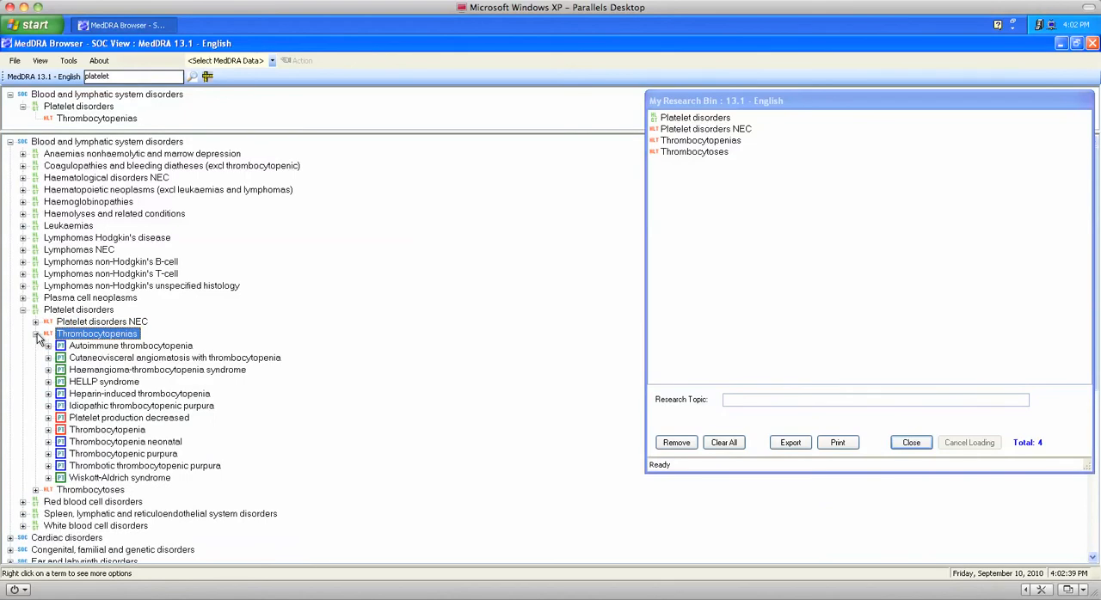
pyautogui.click(208, 360)
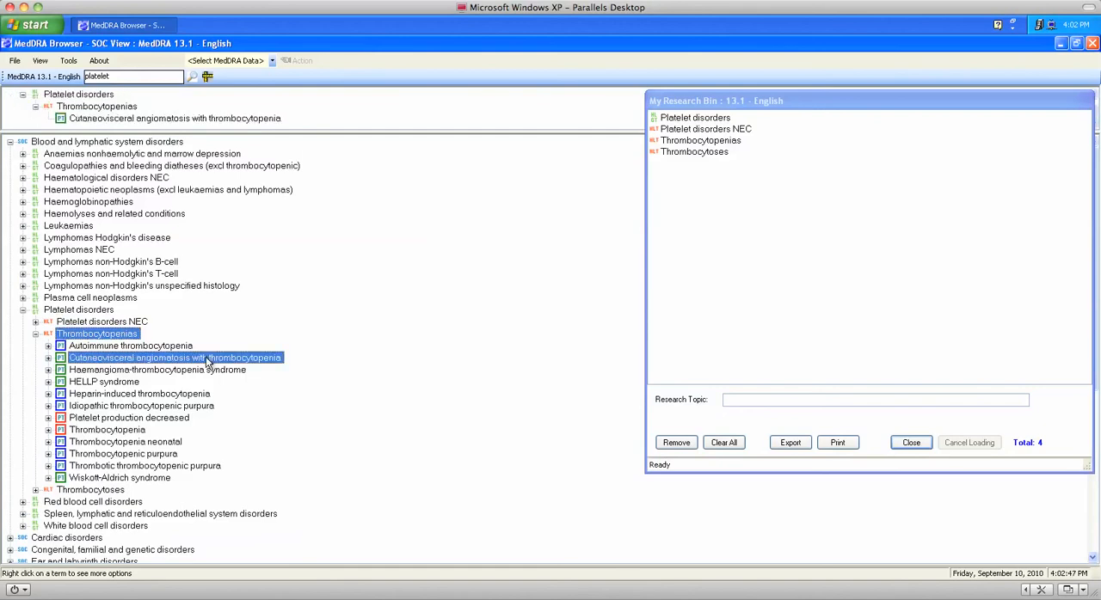
pyautogui.keyDown('ctrl'); pyautogui.click(118, 383); pyautogui.keyUp('ctrl')
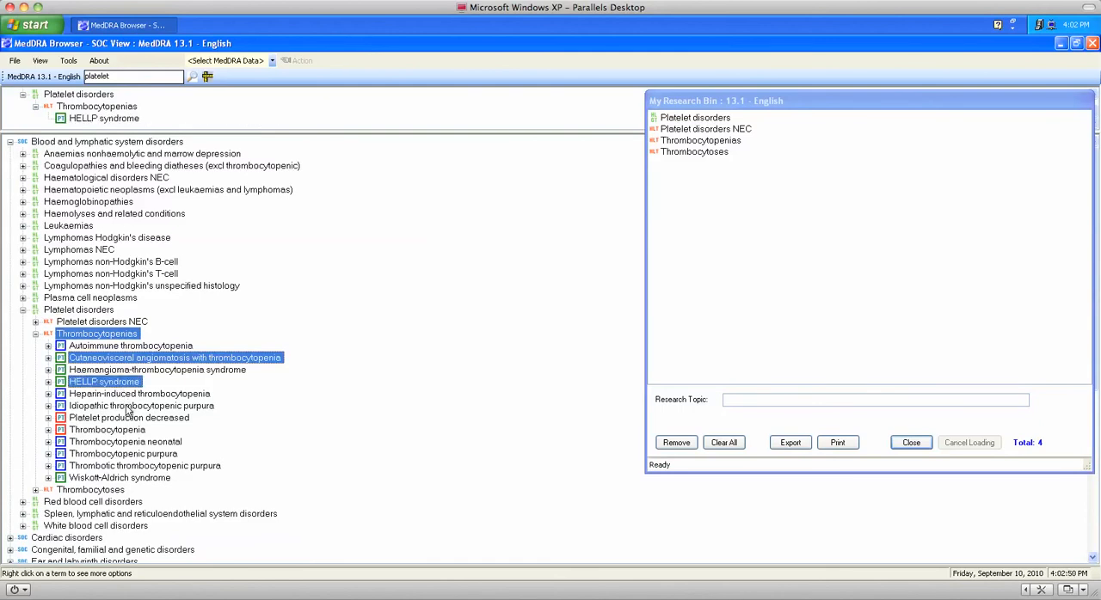
pyautogui.keyDown('ctrl'); pyautogui.click(128, 407); pyautogui.keyUp('ctrl')
pyautogui.rightClick(128, 410)
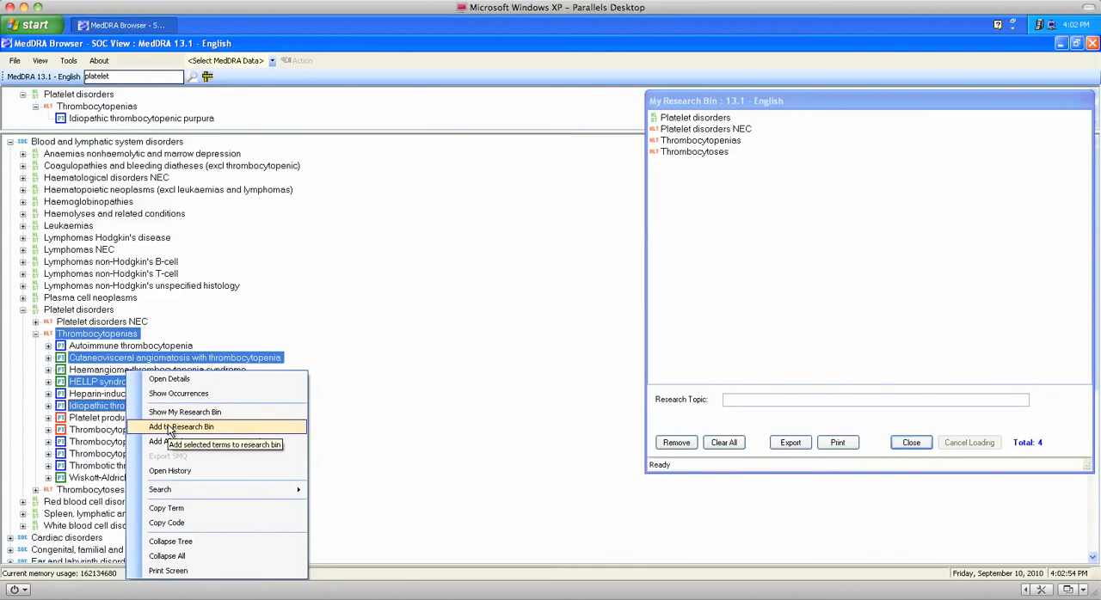
pyautogui.click(170, 427)
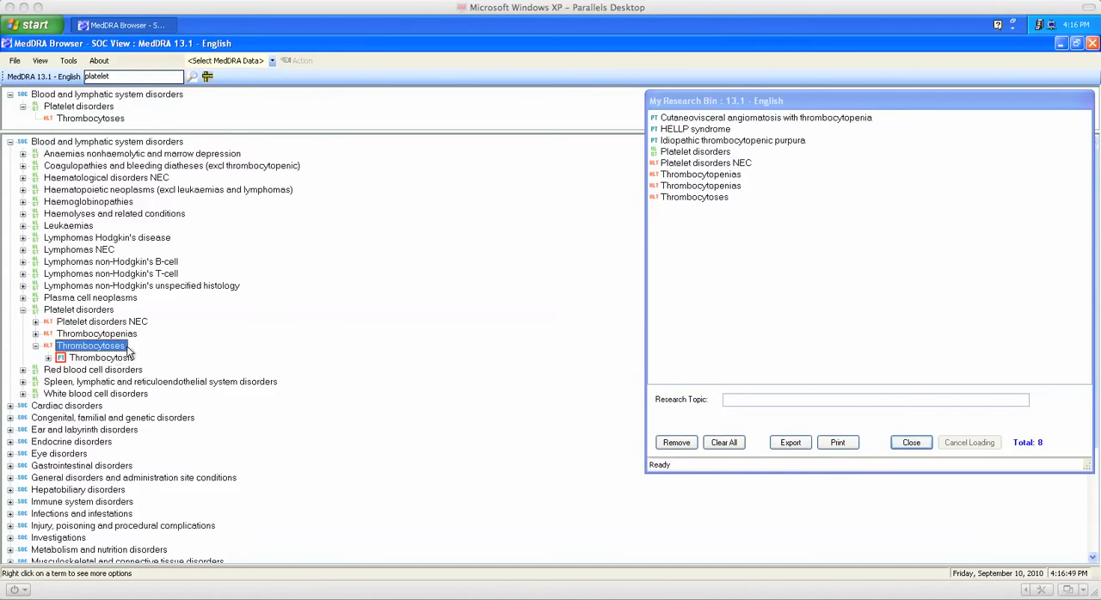
# Add Thrombocytoses with all its sub-categories to the research bin, accepting a possibly large number of terms.
pyautogui.rightClick(127, 348)
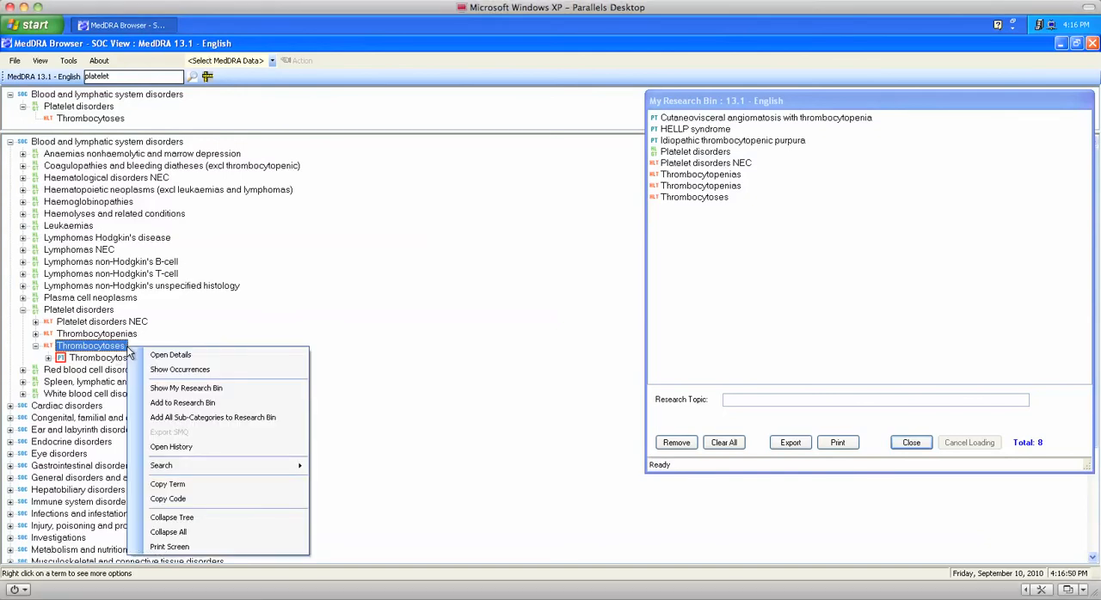
pyautogui.click(197, 418)
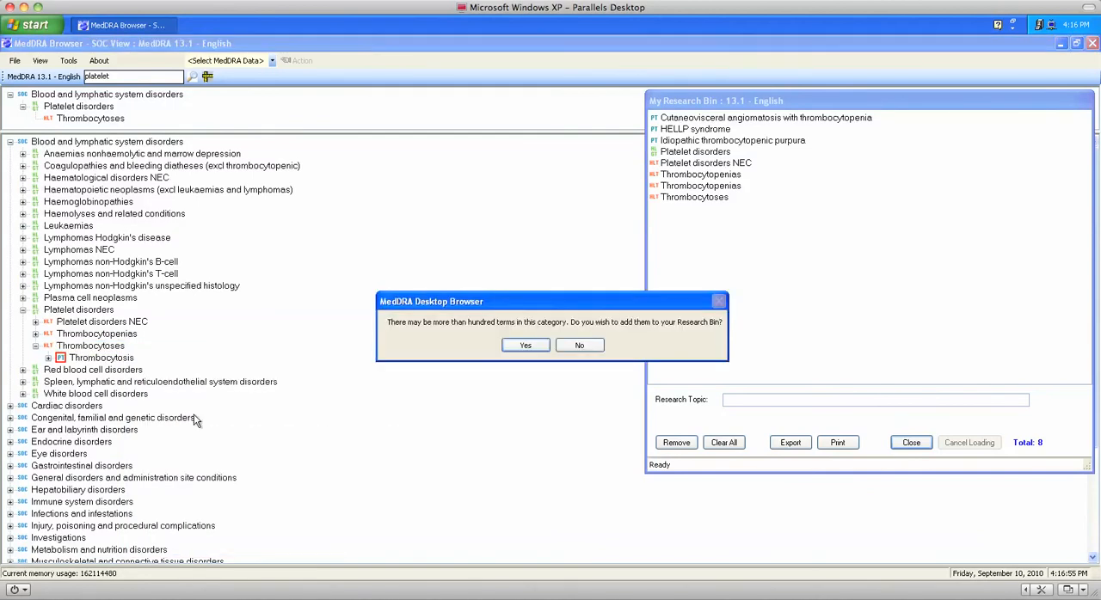
pyautogui.click(526, 349)
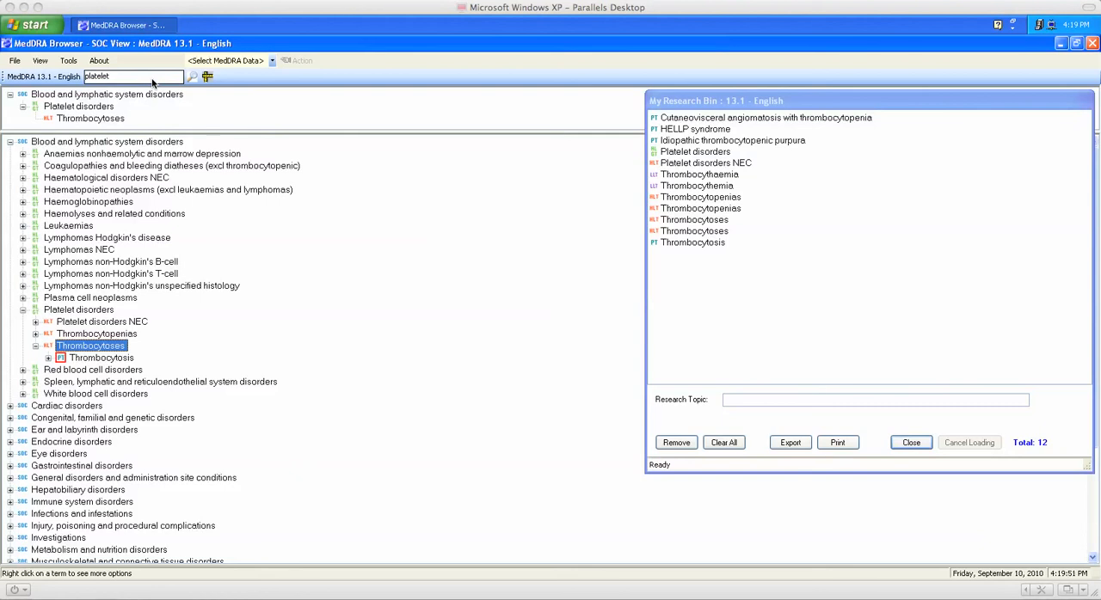
# Search the MedDRA terms for "platelet" and add Platelet analyses from the HLT results to the research bin.
pyautogui.click(141, 79)
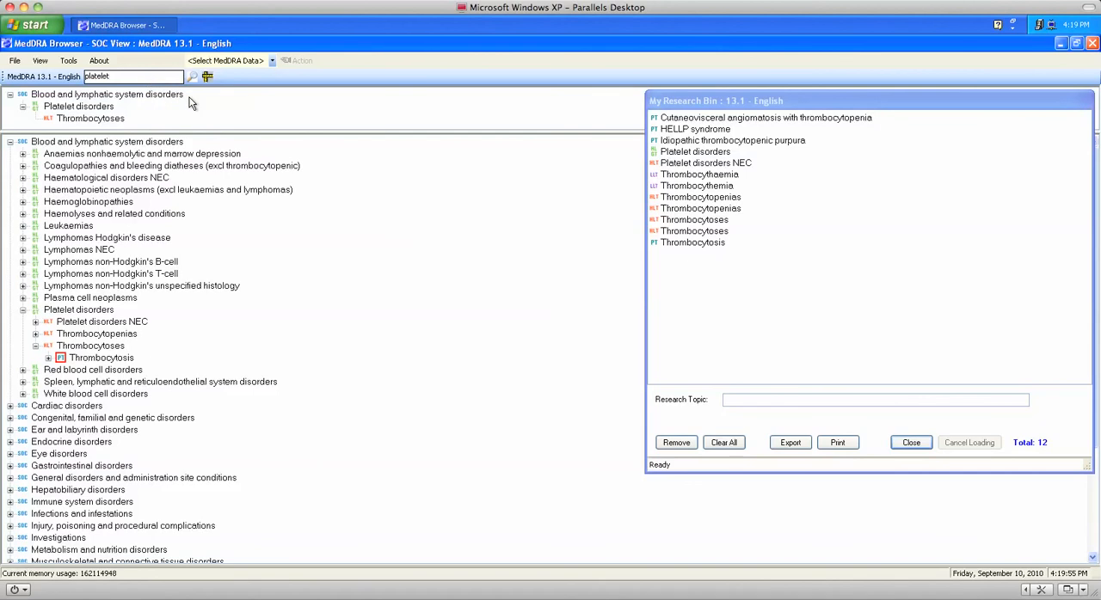
pyautogui.click(192, 78)
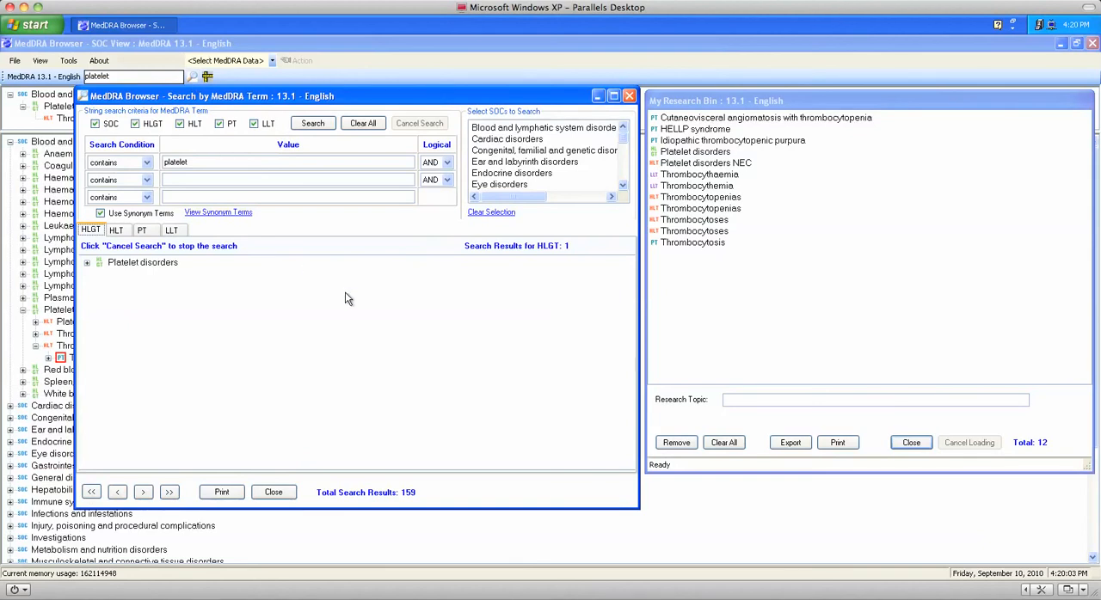
pyautogui.click(117, 232)
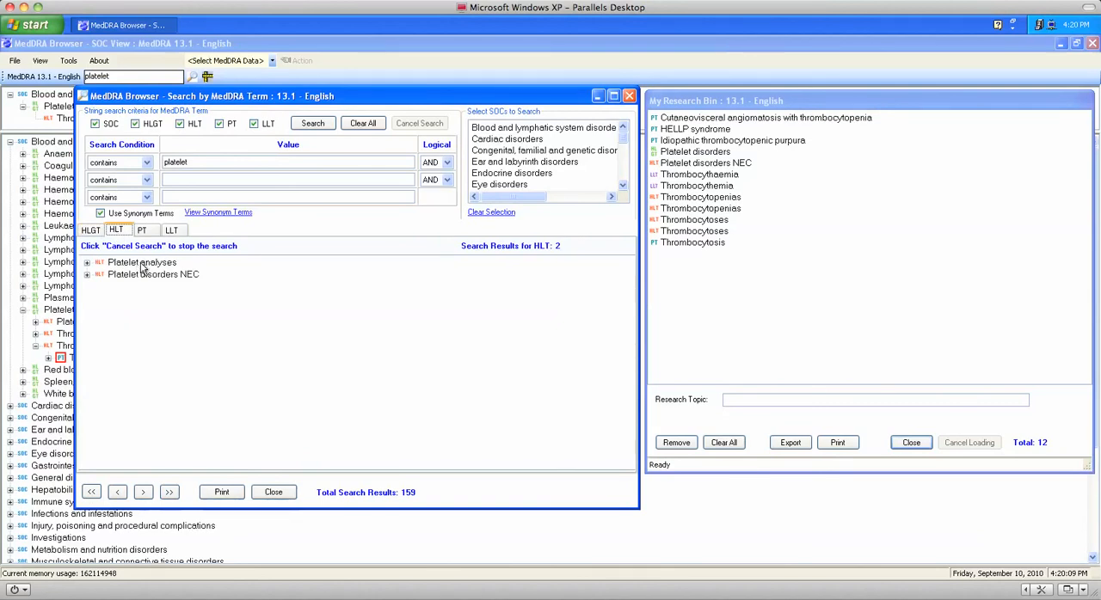
pyautogui.rightClick(142, 267)
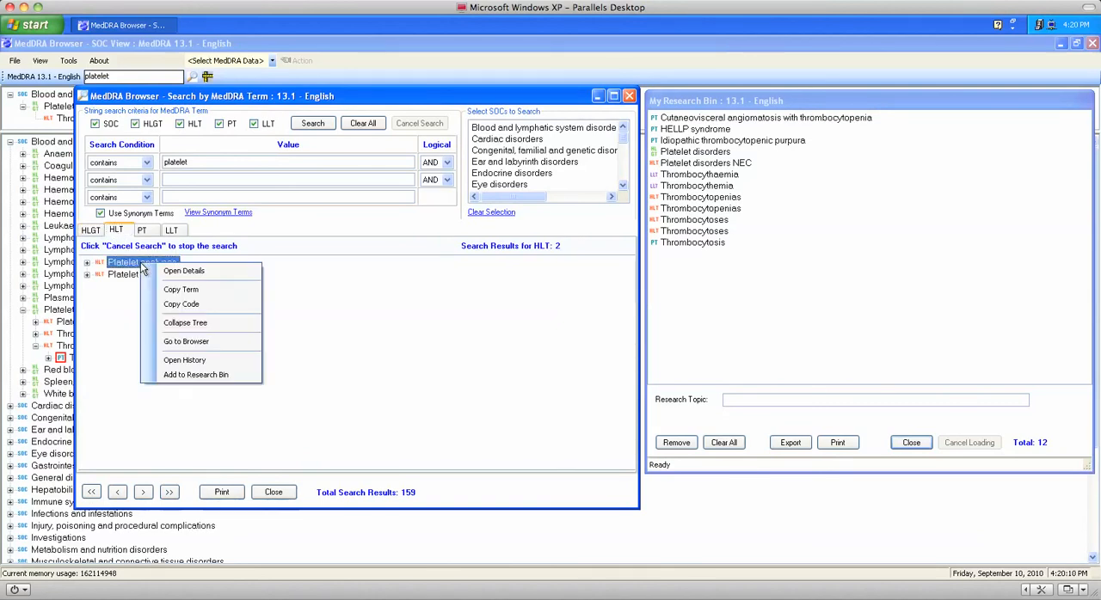
pyautogui.click(190, 378)
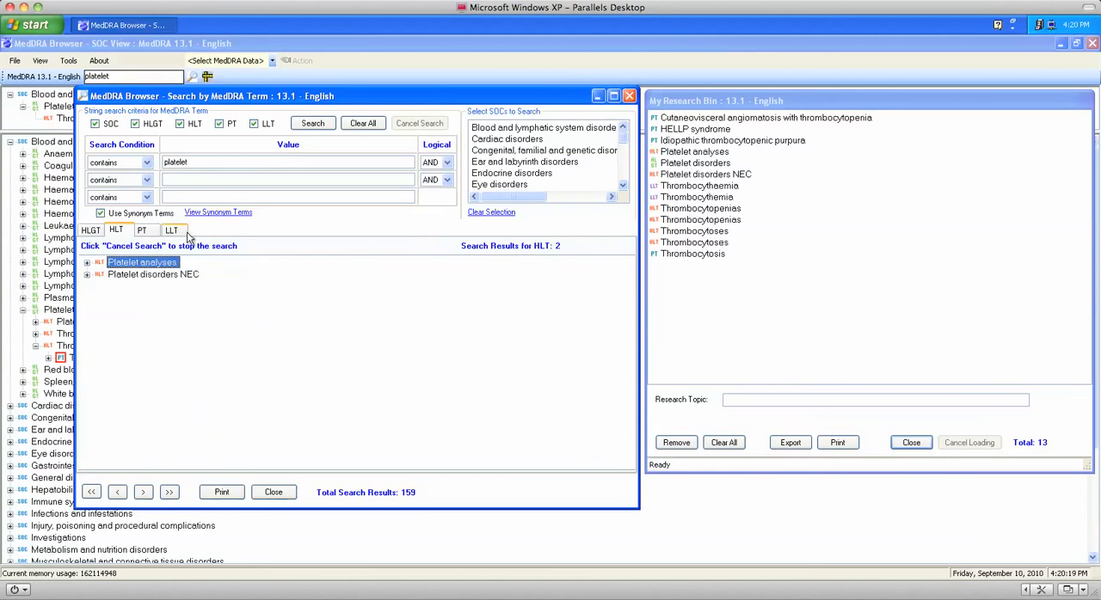
# Add the consecutive PT search results from Mean platelet volume decreased through Platelet adhesiveness to the research bin.
pyautogui.click(145, 233)
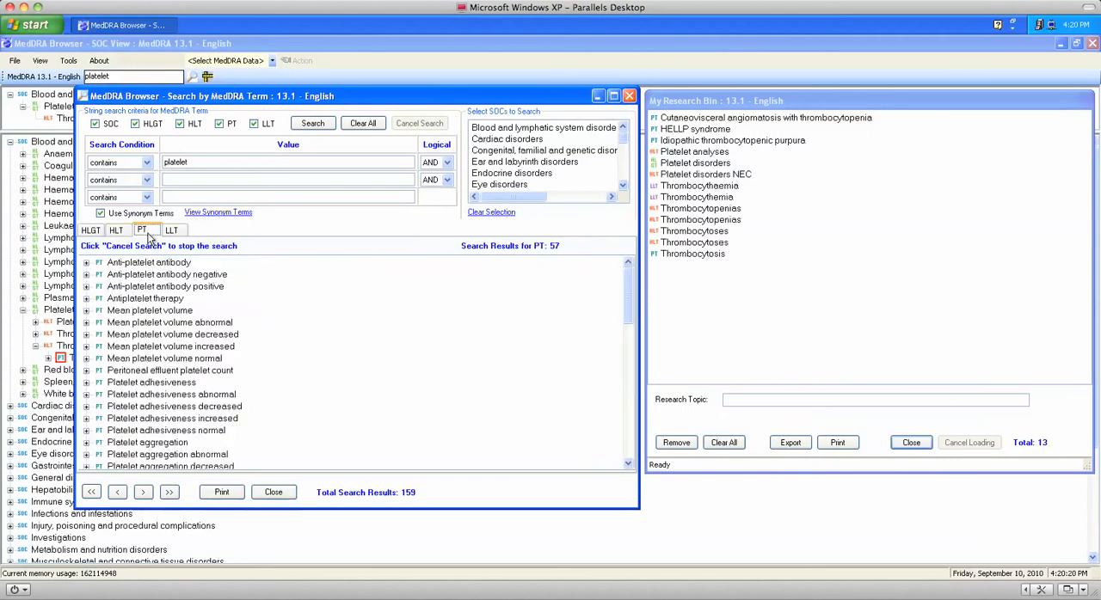
pyautogui.click(161, 335)
pyautogui.keyDown('shift'); pyautogui.click(178, 384); pyautogui.keyUp('shift')
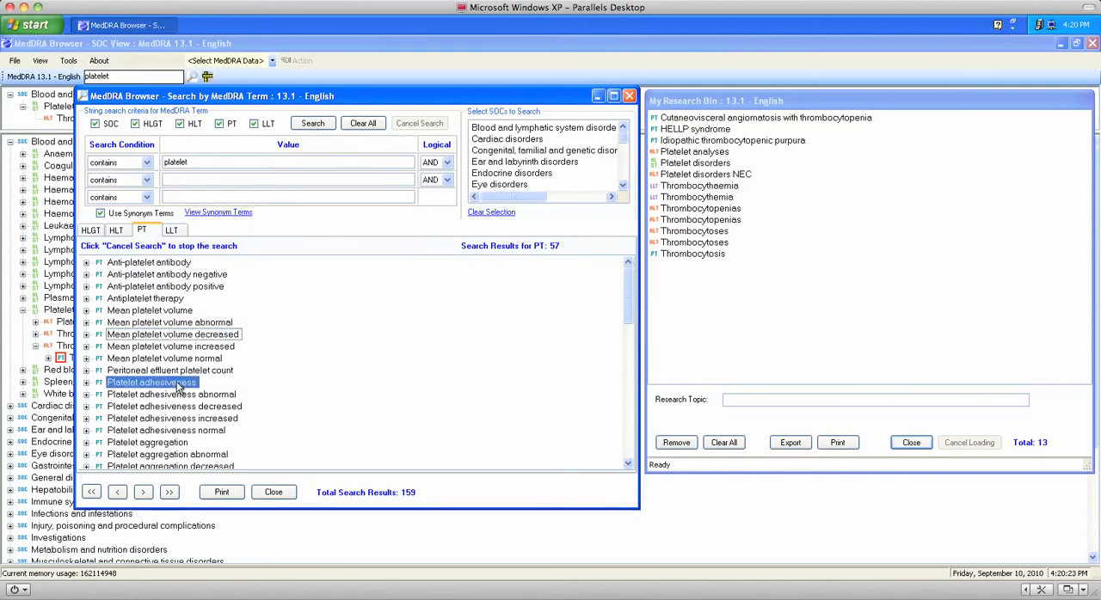
pyautogui.rightClick(191, 387)
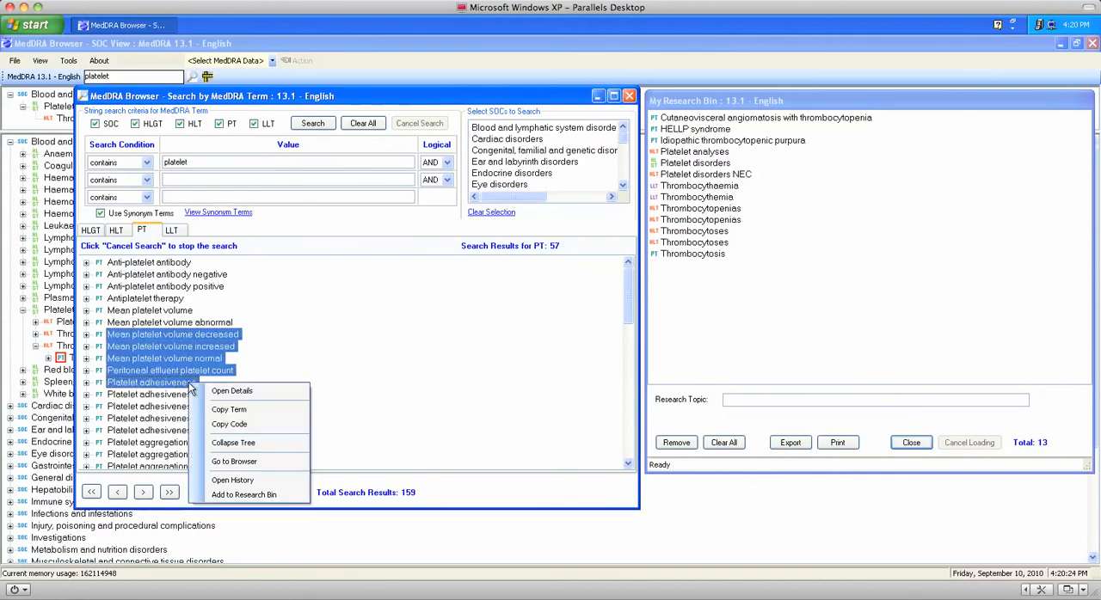
pyautogui.click(244, 495)
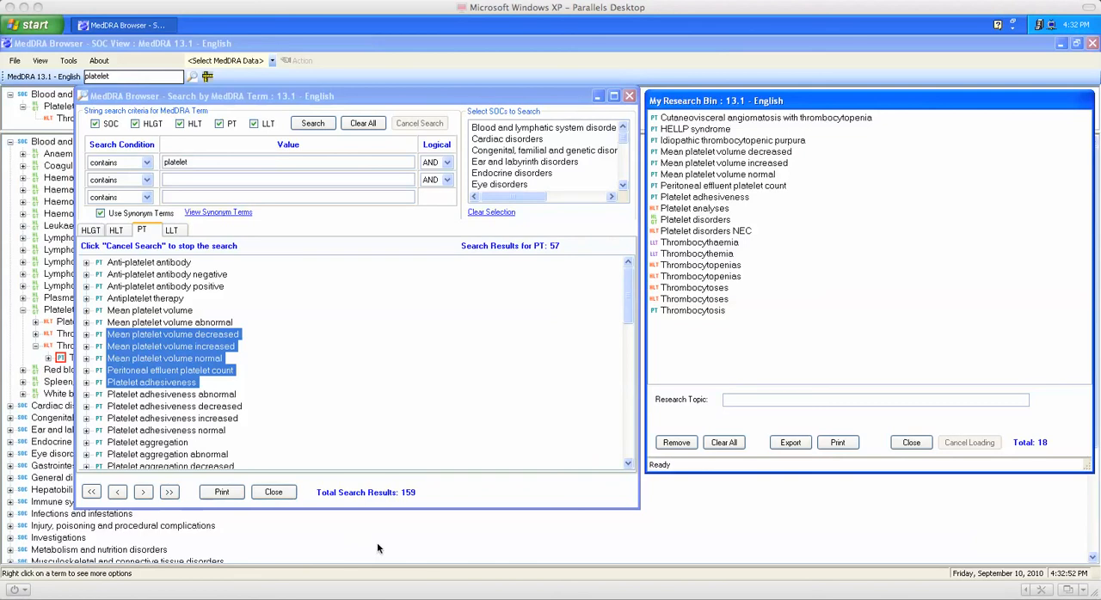
# Set the research topic to "Demo" and export the research bin with duplicate terms removed from the exported document.
pyautogui.click(745, 401)
pyautogui.write('Demo')
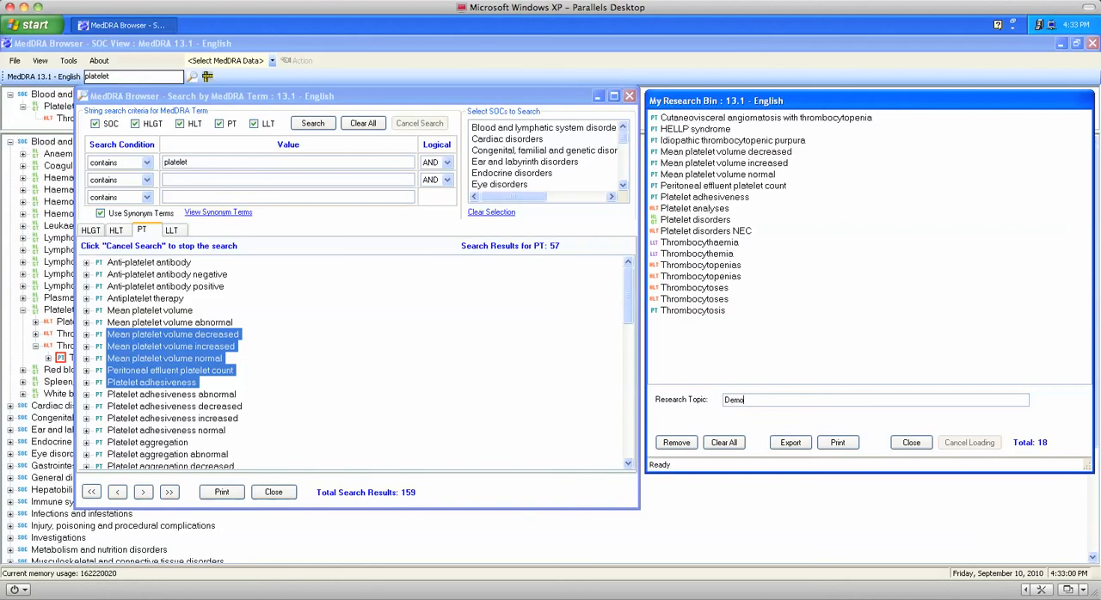
pyautogui.click(790, 443)
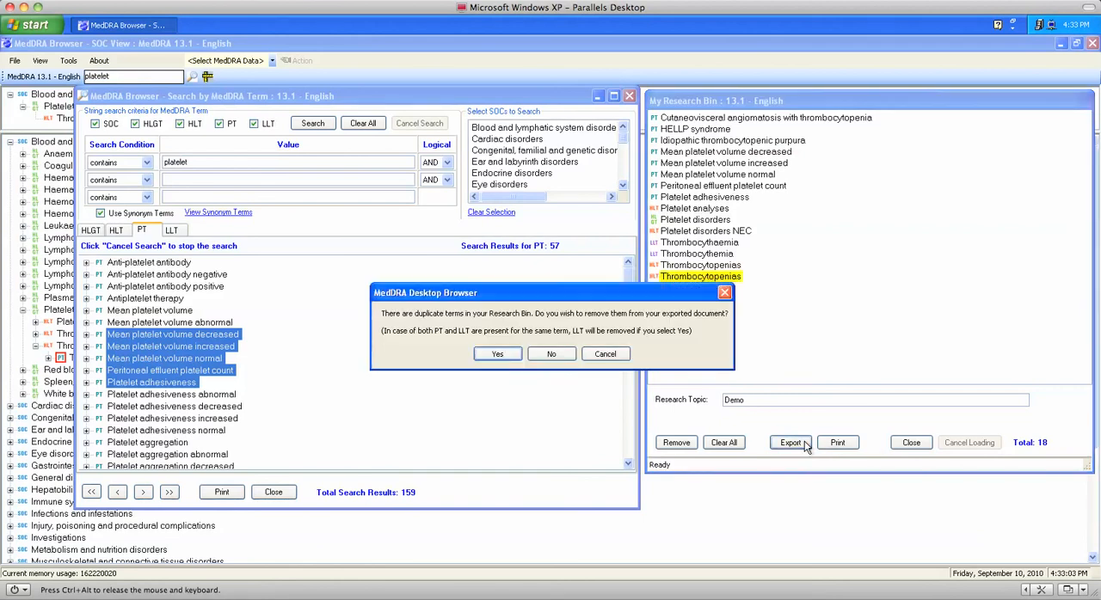
pyautogui.click(497, 355)
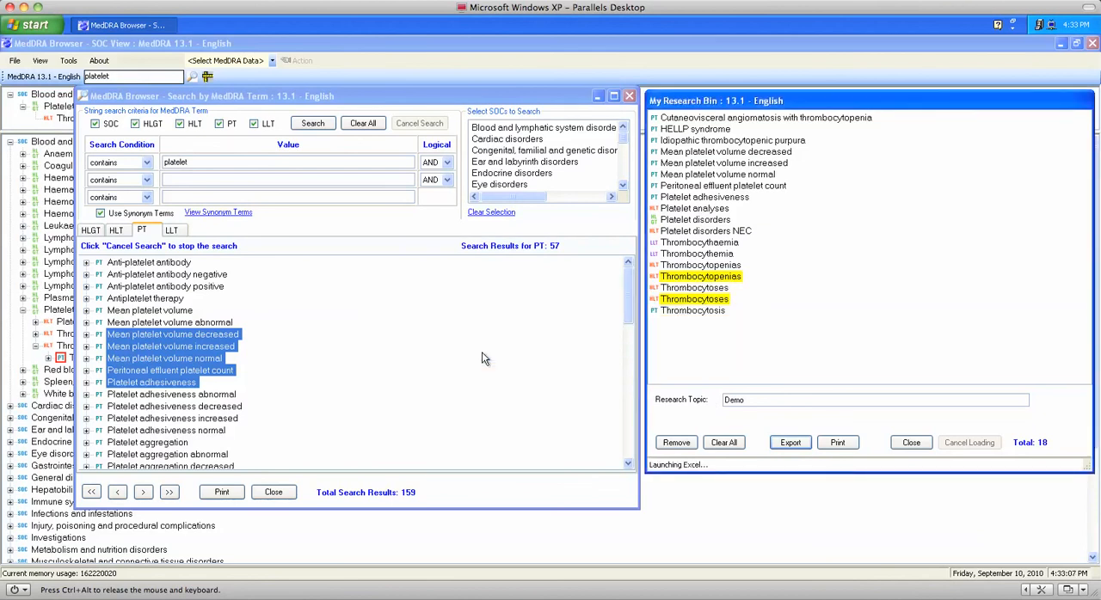